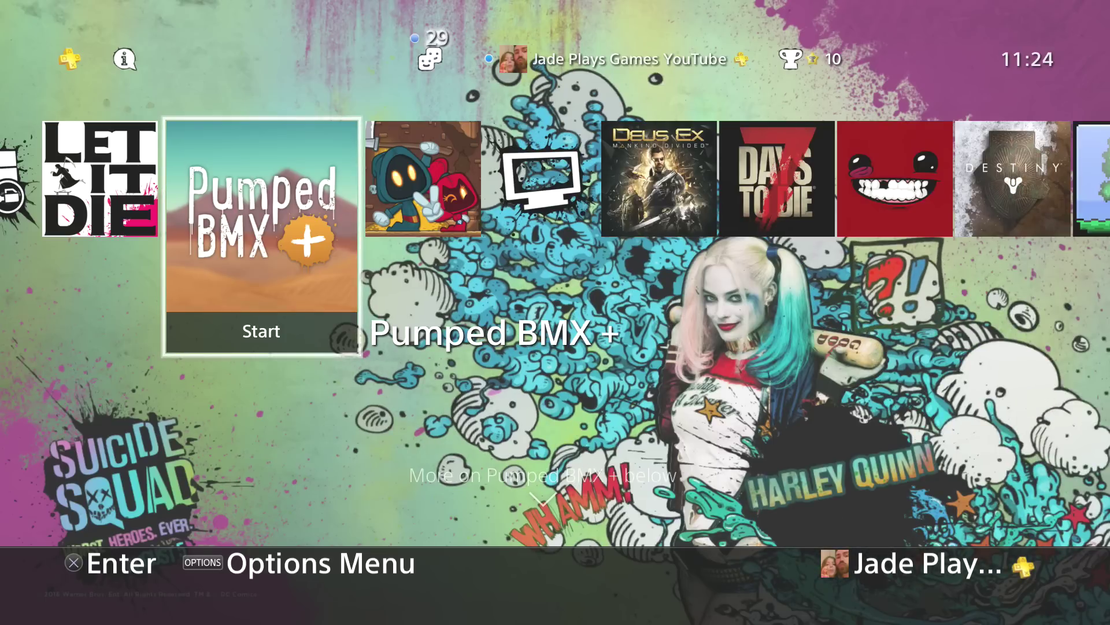
key(Left)
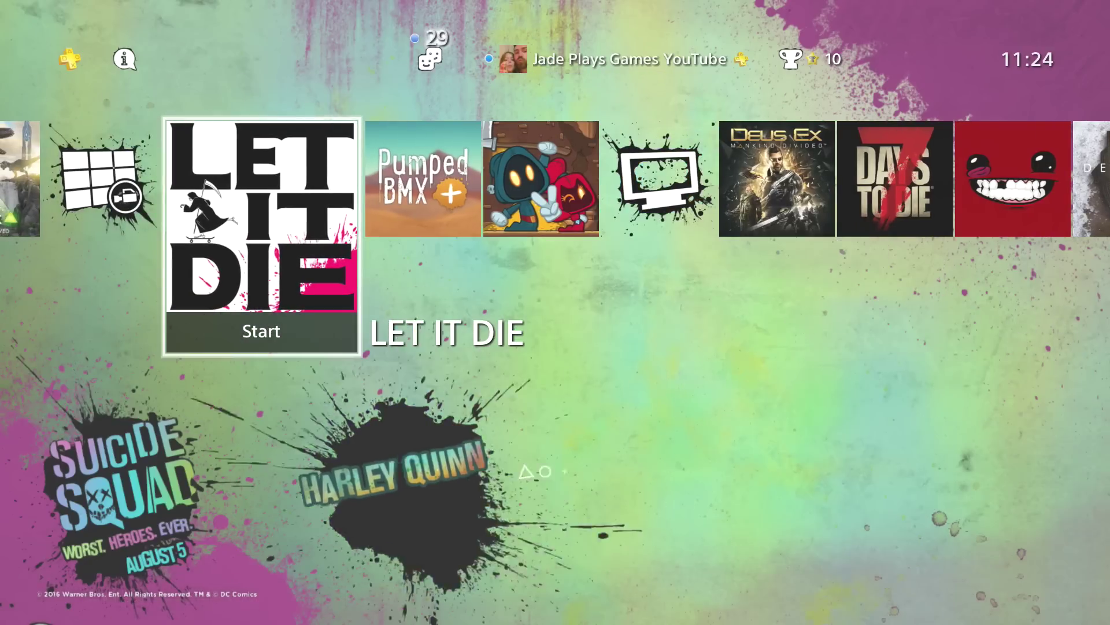
key(Left)
key(Left)
key(Left)
key(Left)
key(Right)
key(Right)
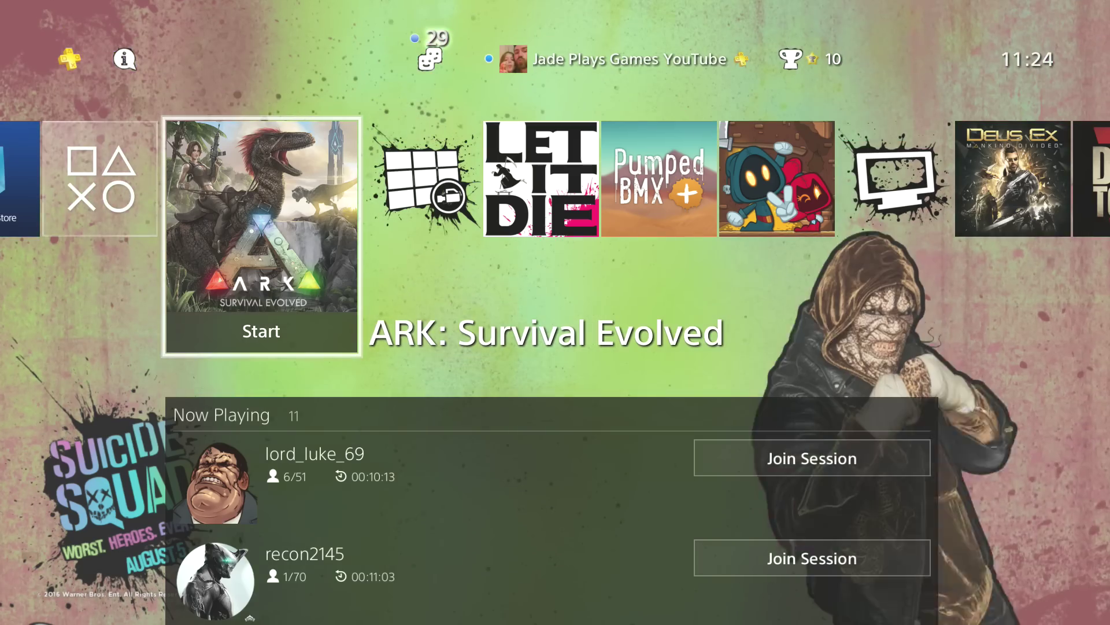
key(Right)
key(Right)
key(Right)
key(Right)
key(Right)
key(Right)
key(Right)
key(Right)
key(Right)
key(Right)
key(Right)
key(Right)
key(Right)
key(Right)
key(Right)
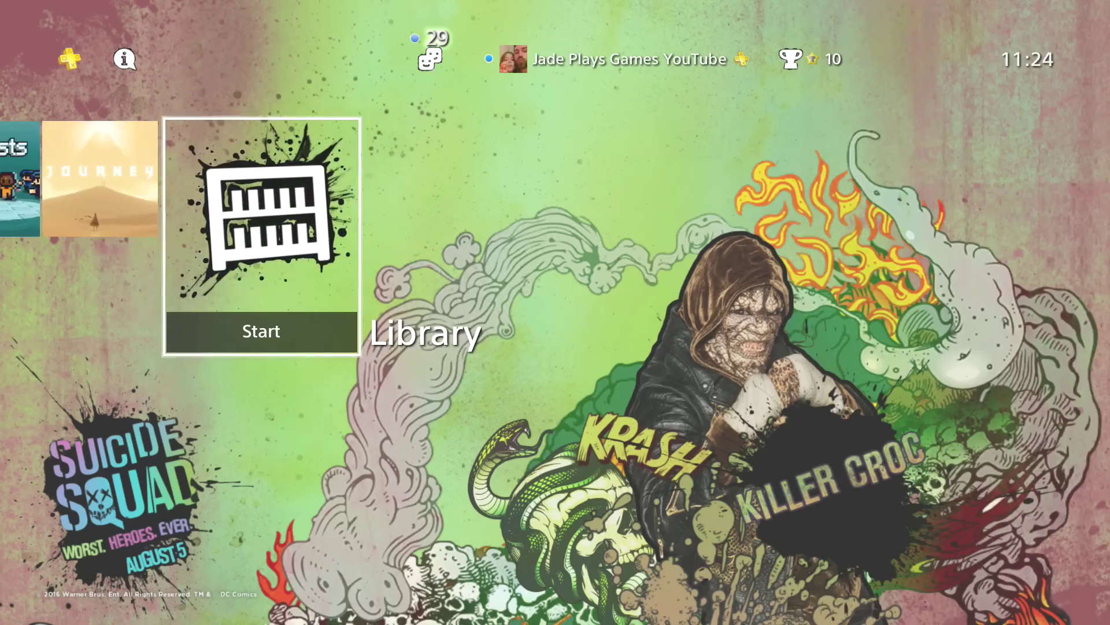
key(Left)
key(Left)
key(Left)
key(Left)
key(Left)
key(Left)
key(Left)
key(Left)
key(Left)
key(Left)
key(Left)
key(Left)
key(Left)
key(Left)
key(Left)
key(Left)
key(Left)
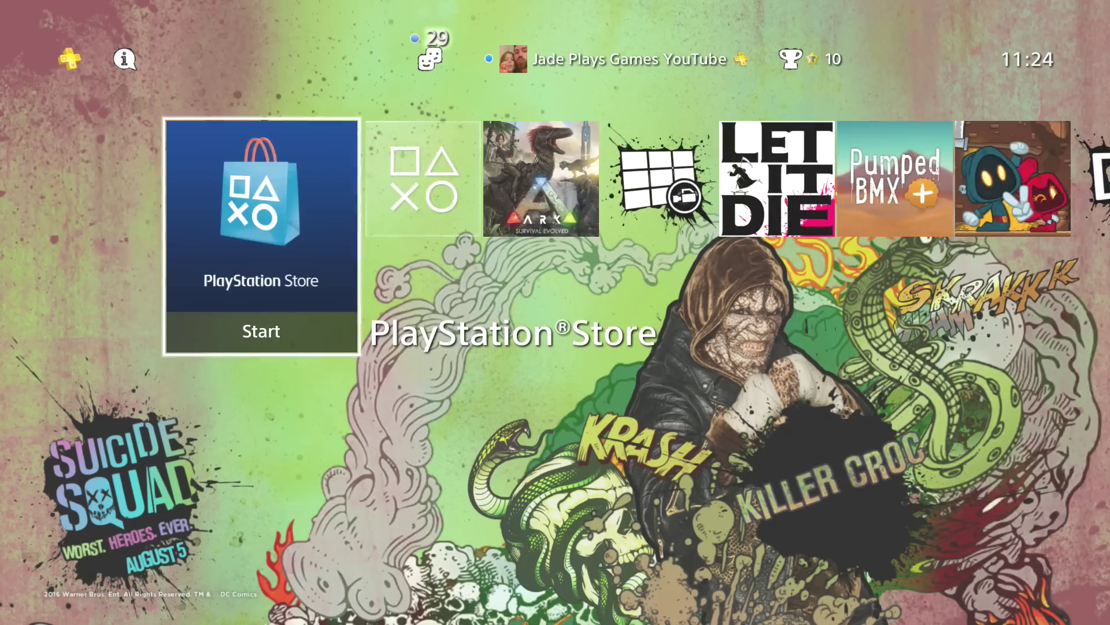
key(Right)
key(Right)
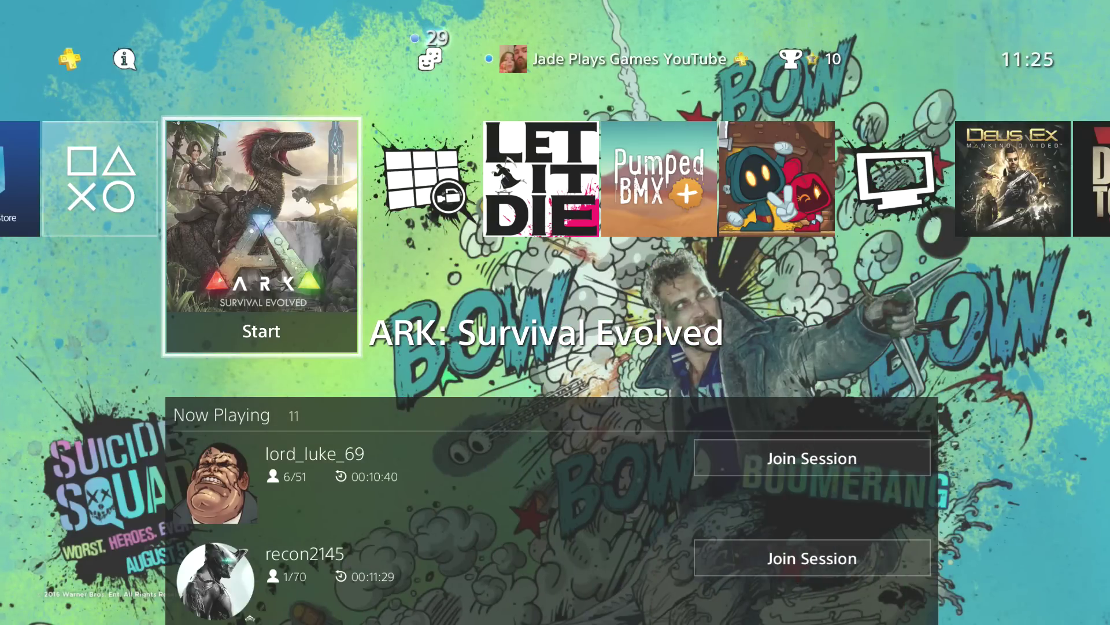
key(Right)
key(Right)
key(Right)
key(Right)
key(Right)
key(Right)
key(Right)
key(Right)
key(Right)
key(Right)
key(Right)
key(Right)
key(Right)
key(Right)
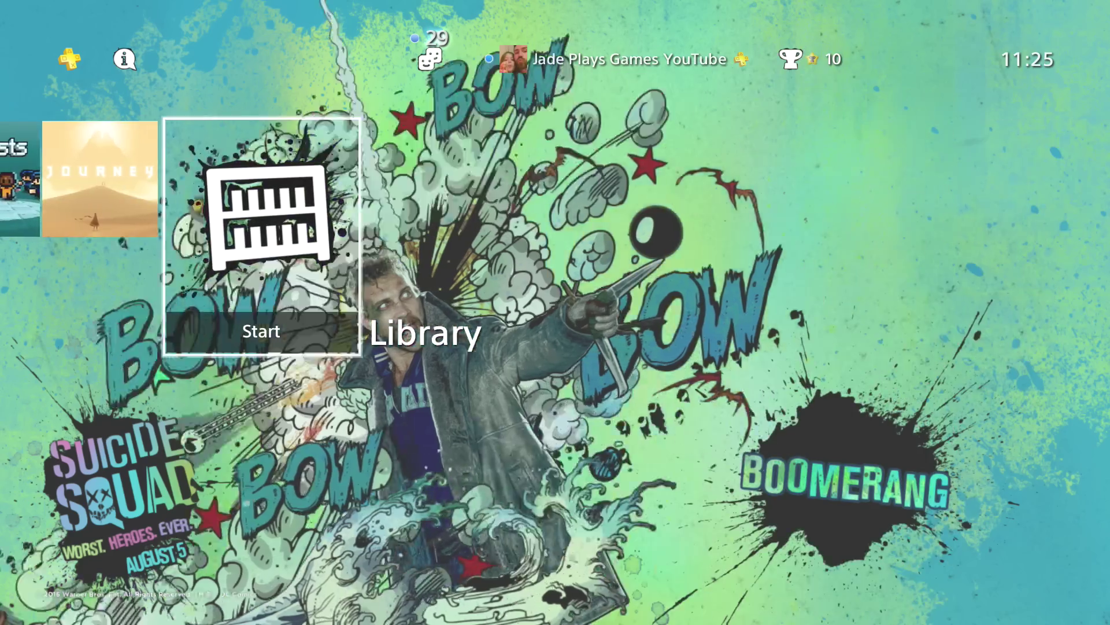
Open Application Saved Data Management in the console's settings.
key(Up)
key(Left)
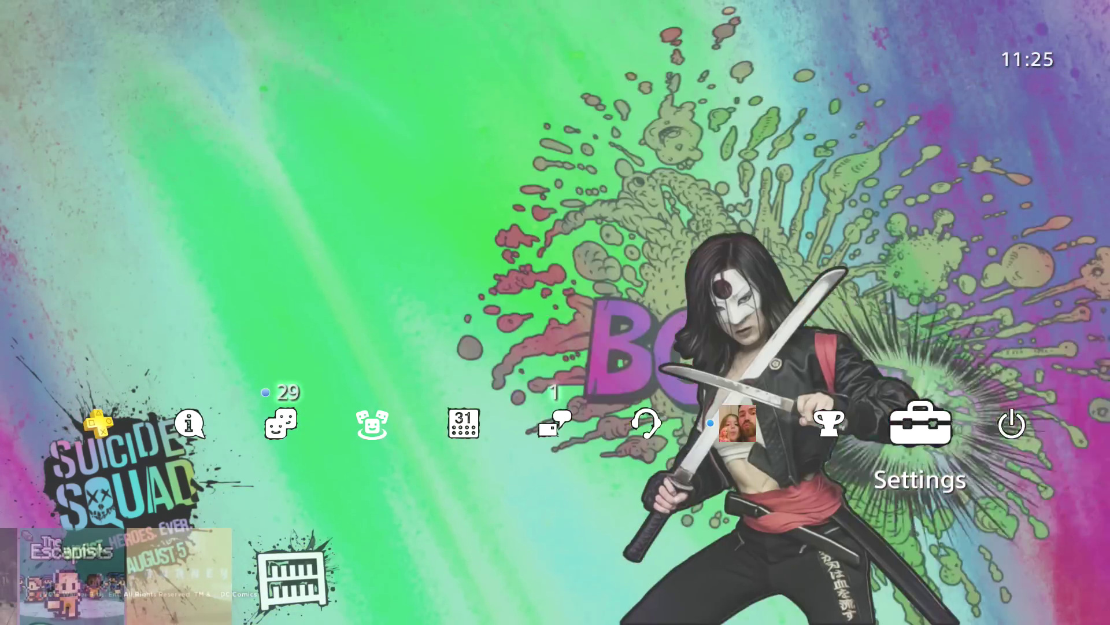
key(Return)
key(Down)
key(Down)
key(Down)
key(Down)
key(Down)
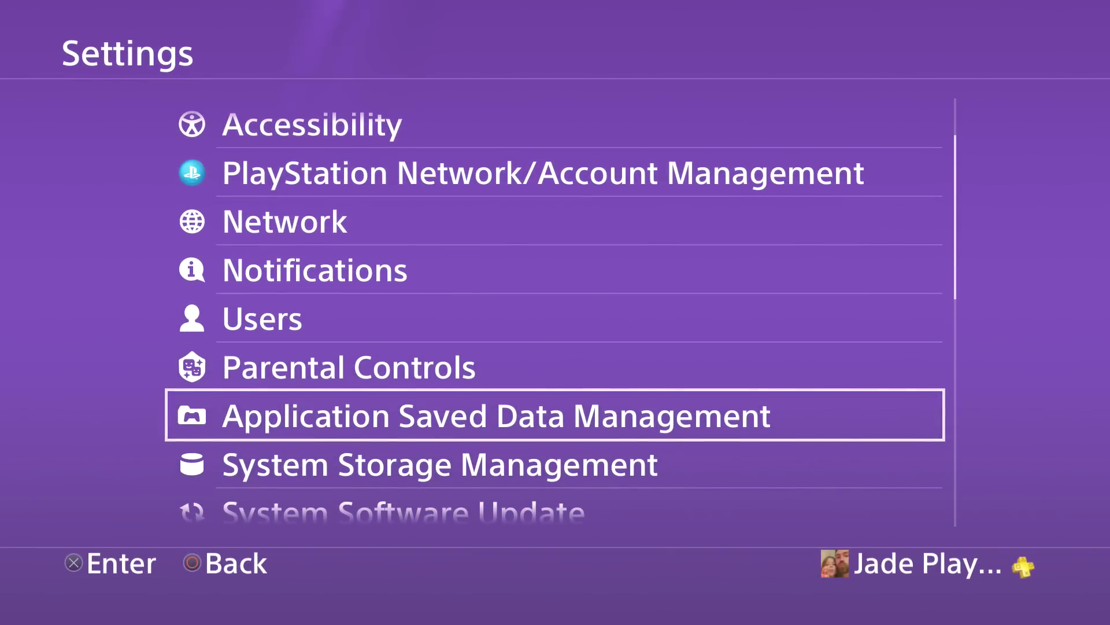
key(Return)
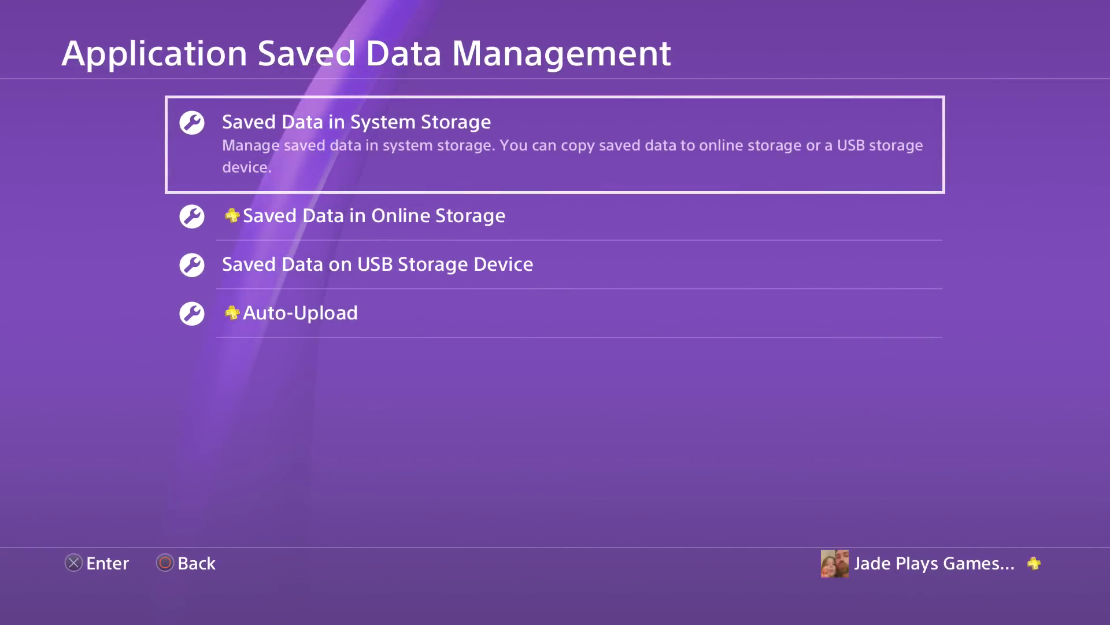
Open the deletion list for saved data in system storage.
key(Return)
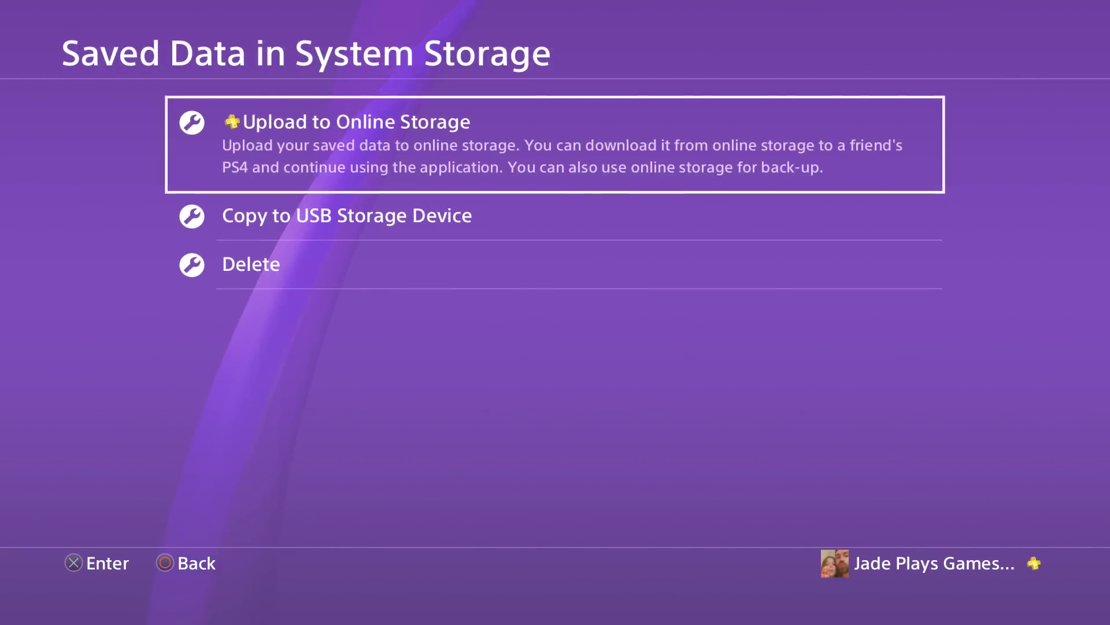
key(Down)
key(Down)
key(Return)
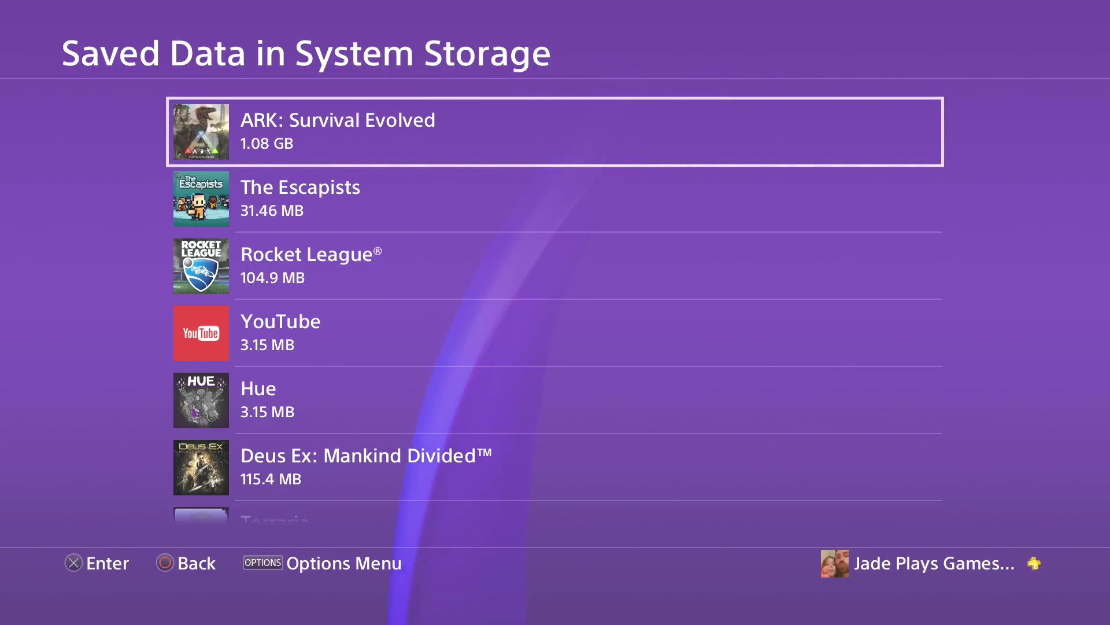
Look through the games with saved data and open the ARK: Survival Evolved entry.
key(Down)
key(Down)
key(Down)
key(Down)
key(Down)
key(Down)
key(Down)
key(Down)
key(Down)
key(Up)
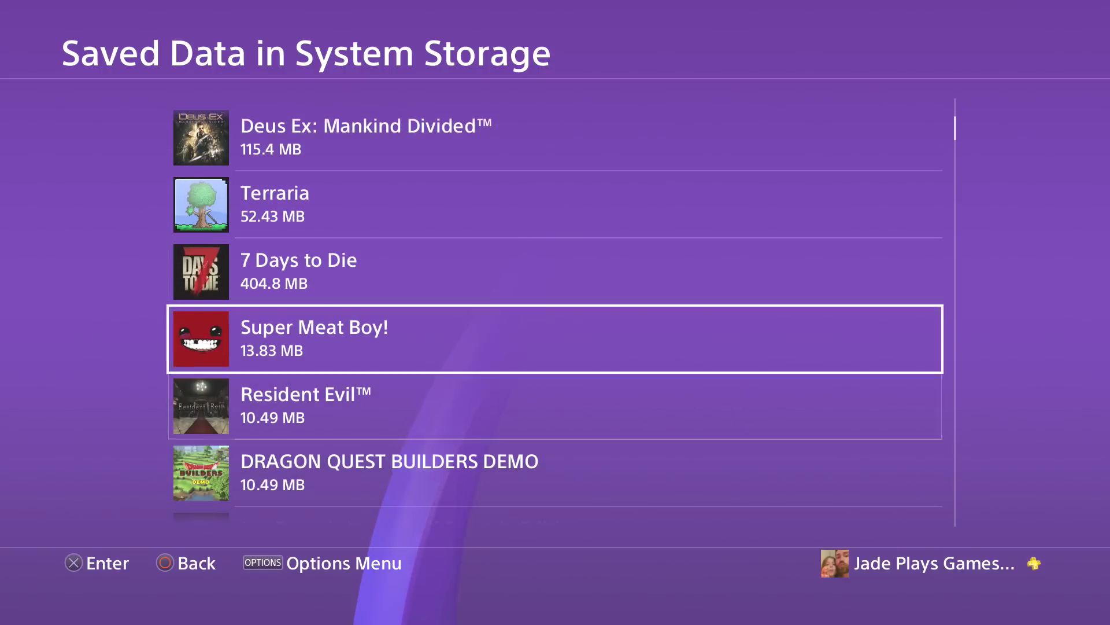
key(Up)
key(Up)
key(Up)
key(Up)
key(Up)
key(Up)
key(Up)
key(Up)
key(Return)
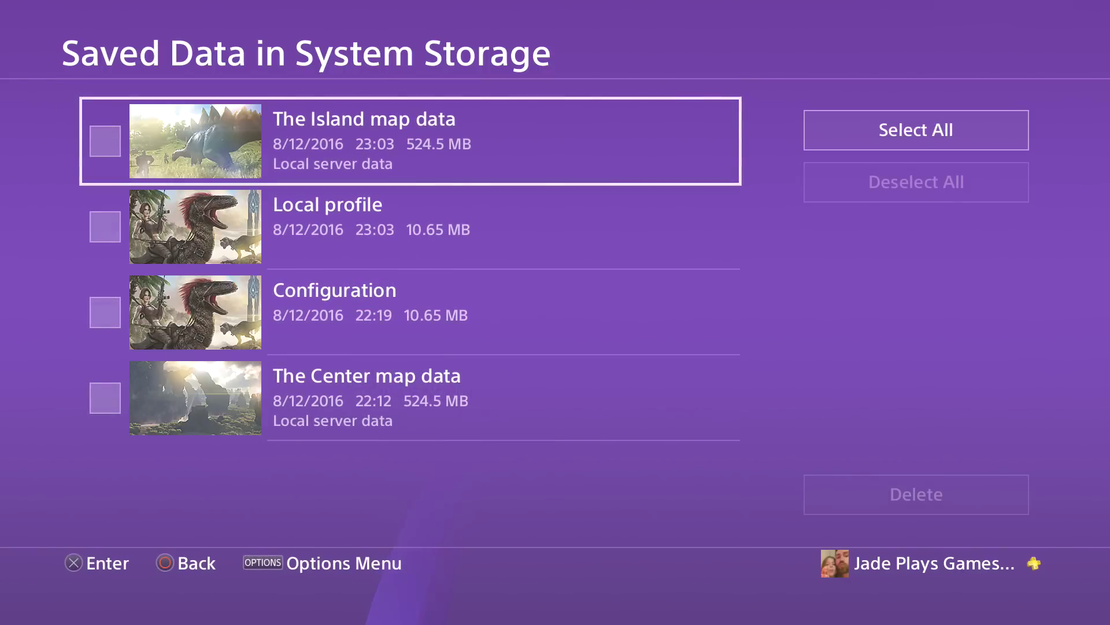
Review ARK's saved data entries: The Island map data, Local profile, Configuration and The Center map data.
key(Down)
key(Down)
key(Up)
key(Up)
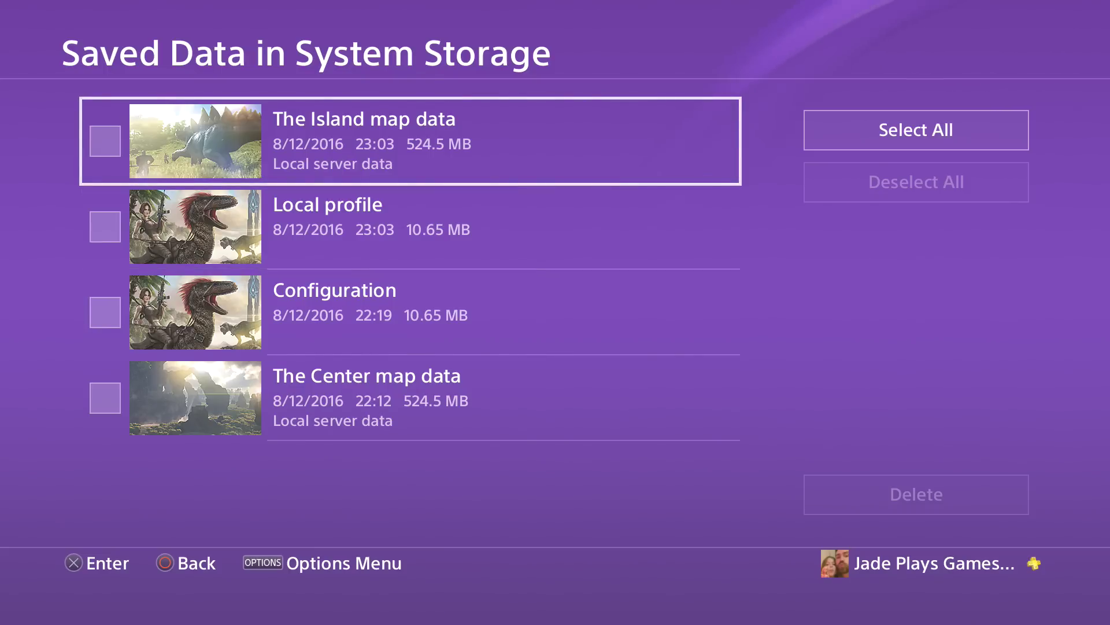
key(Down)
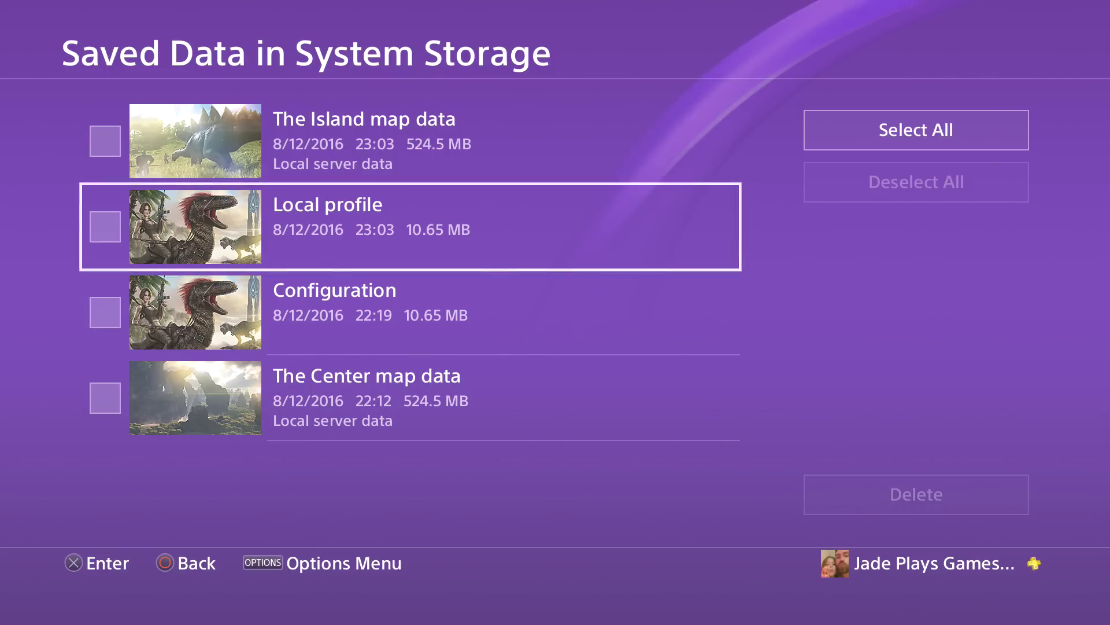
key(Down)
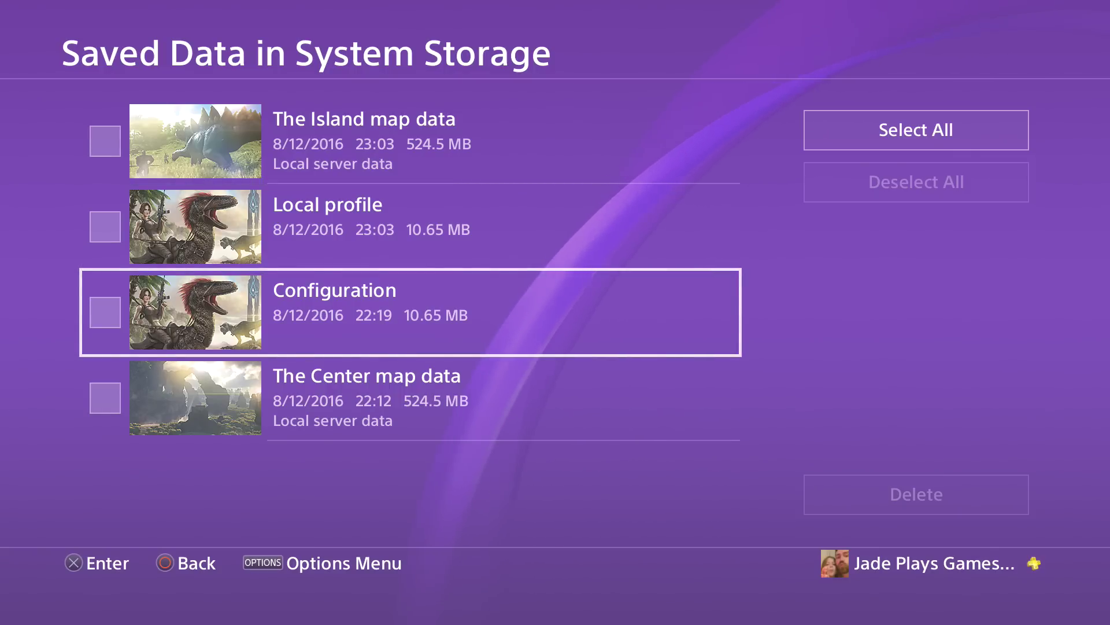
key(Down)
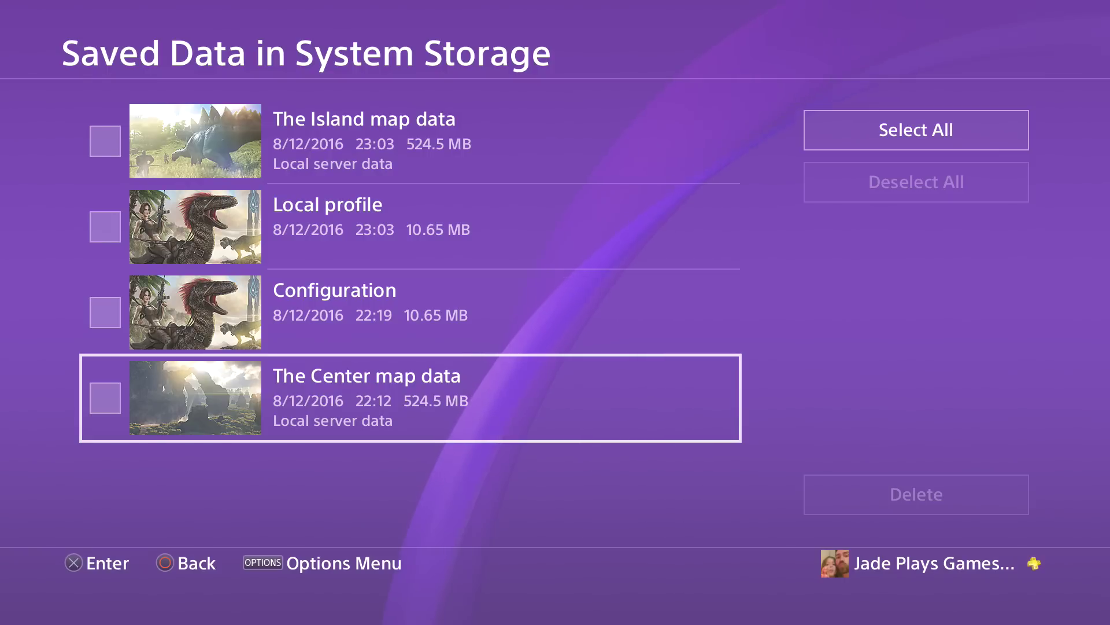
key(Up)
key(Up)
key(Up)
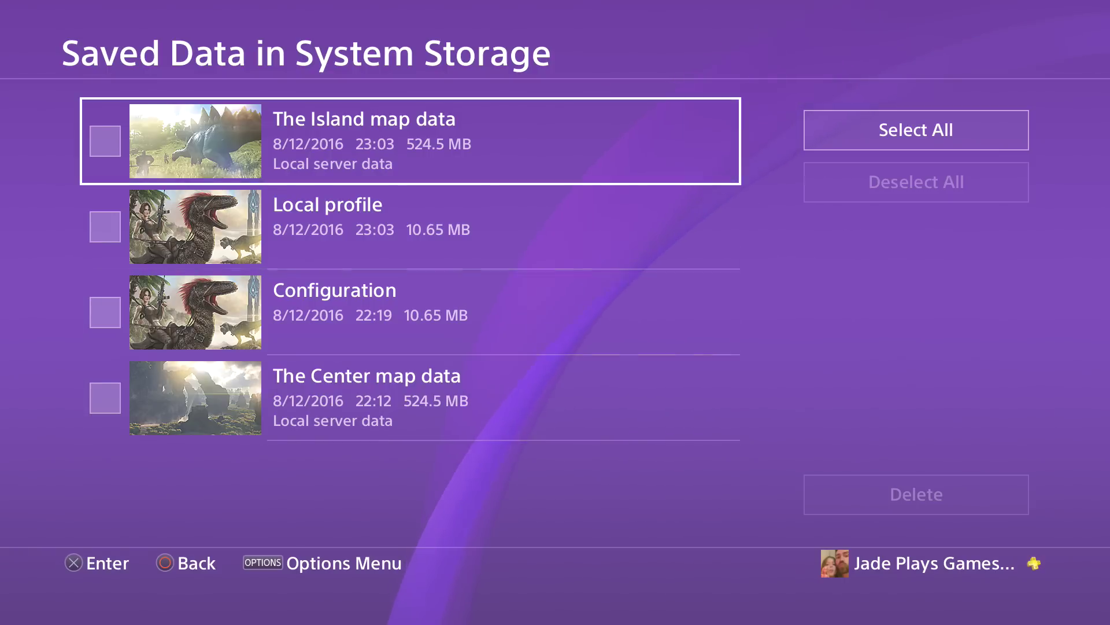
key(Down)
key(Down)
key(Down)
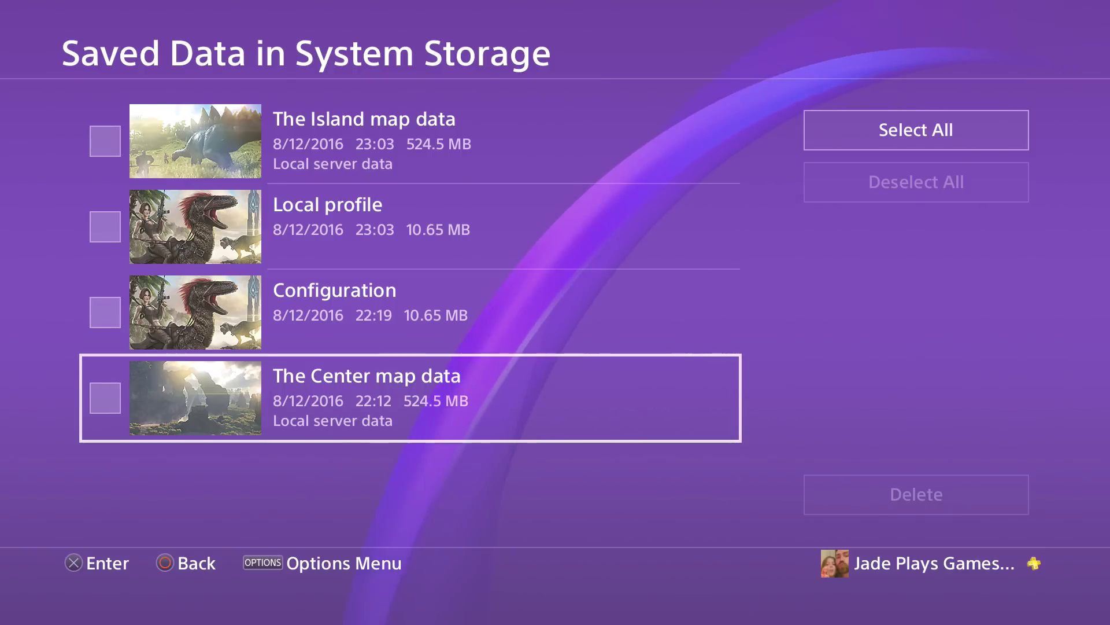
key(Up)
key(Up)
key(Up)
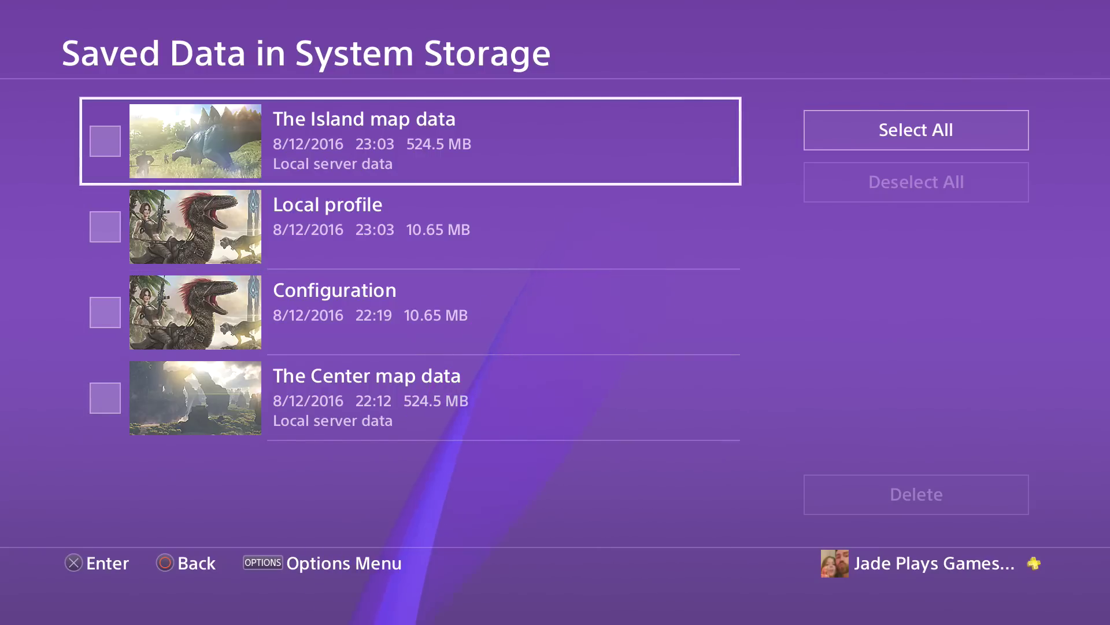
Delete only The Center map data from ARK's saved data in system storage.
key(Down)
key(Down)
key(Down)
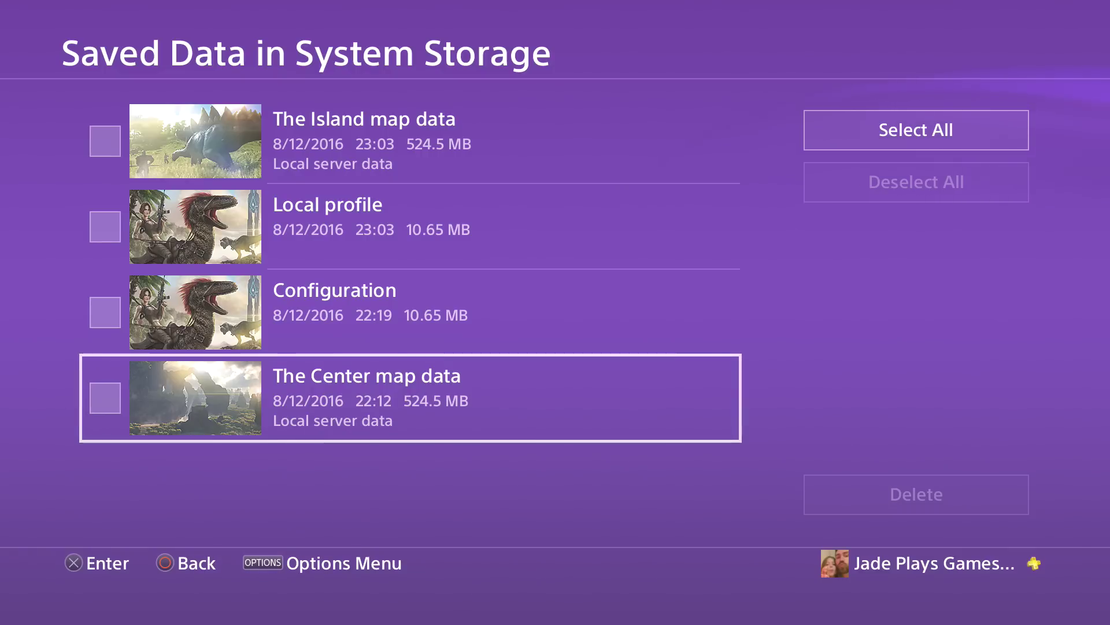
key(Return)
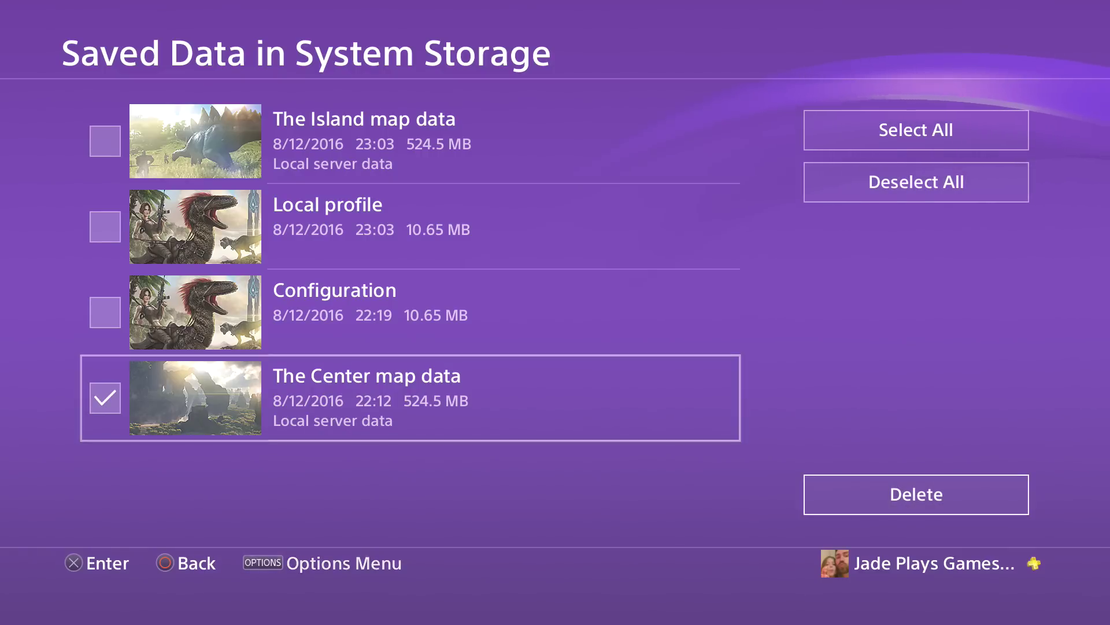
key(Right)
key(Return)
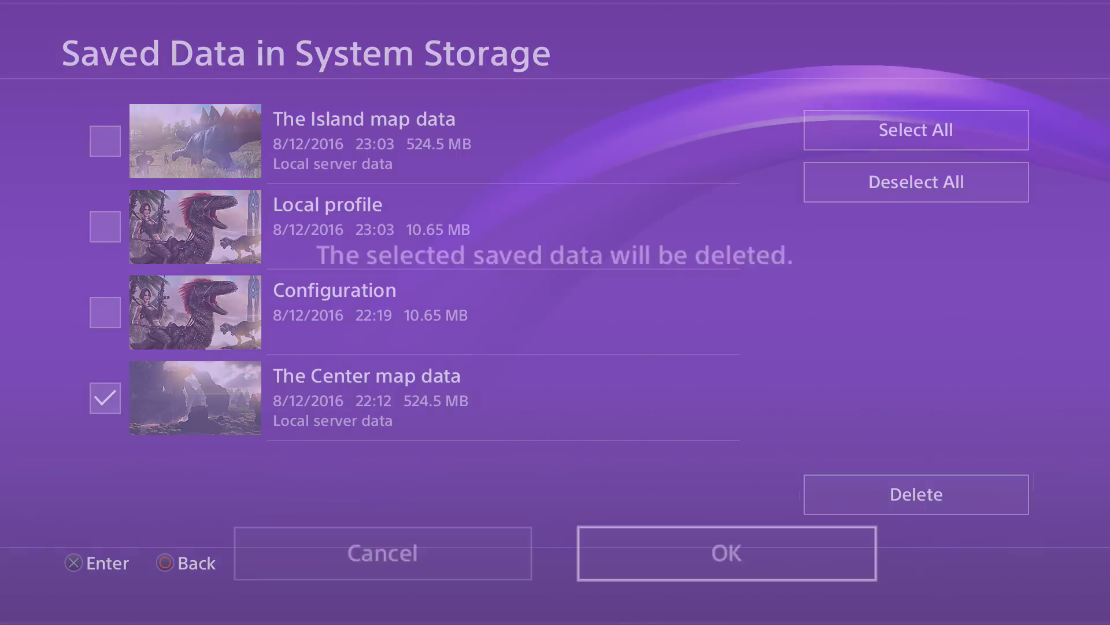
key(Return)
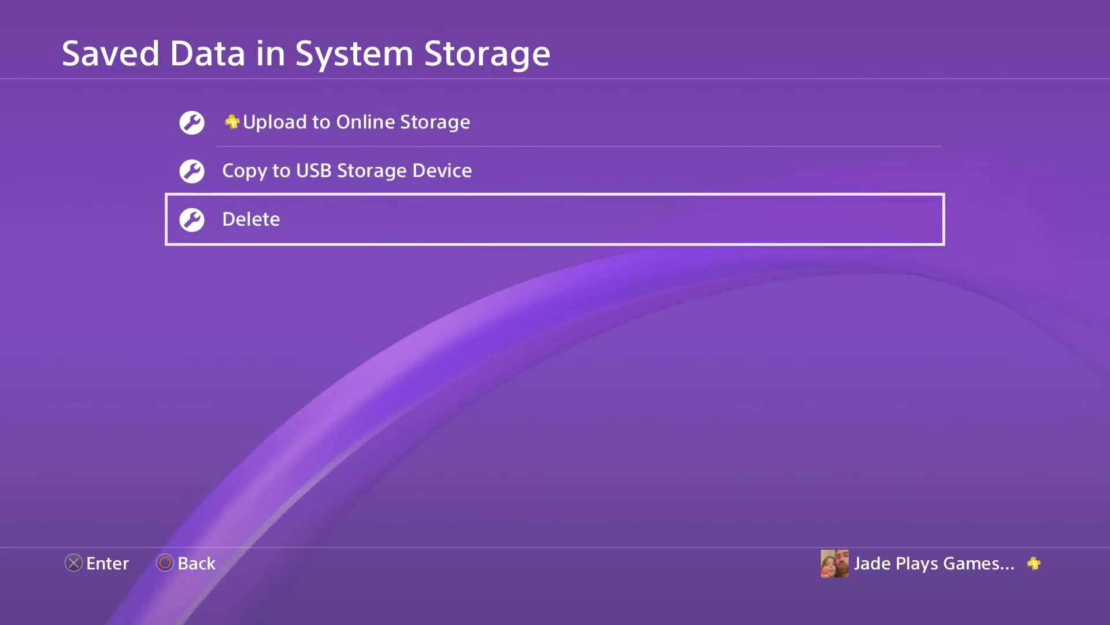
Leave the settings and return to ARK: Survival Evolved on the home screen.
key(Escape)
key(Escape)
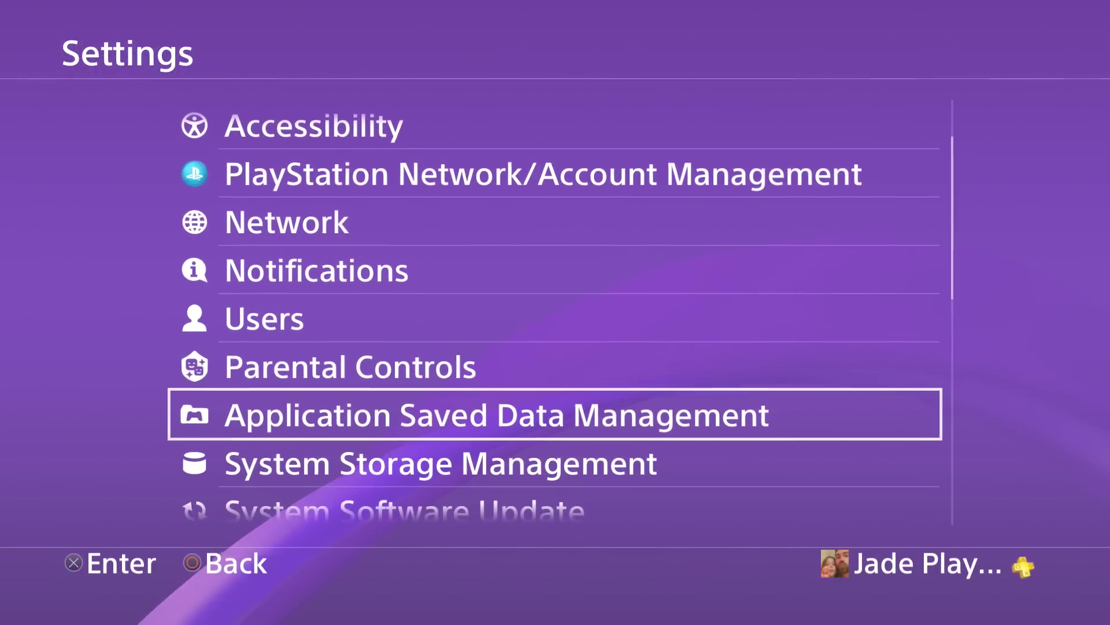
key(Escape)
key(Left)
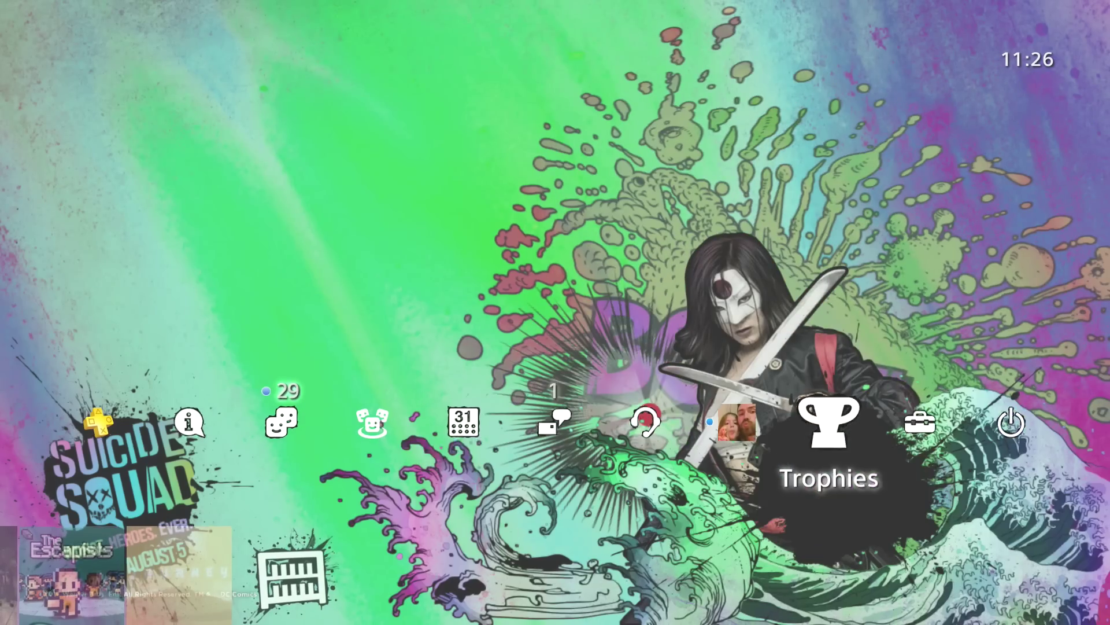
key(Down)
key(Left)
key(Left)
key(Left)
key(Left)
key(Left)
key(Left)
key(Left)
key(Left)
key(Left)
key(Left)
key(Left)
key(Left)
key(Left)
key(Left)
key(Left)
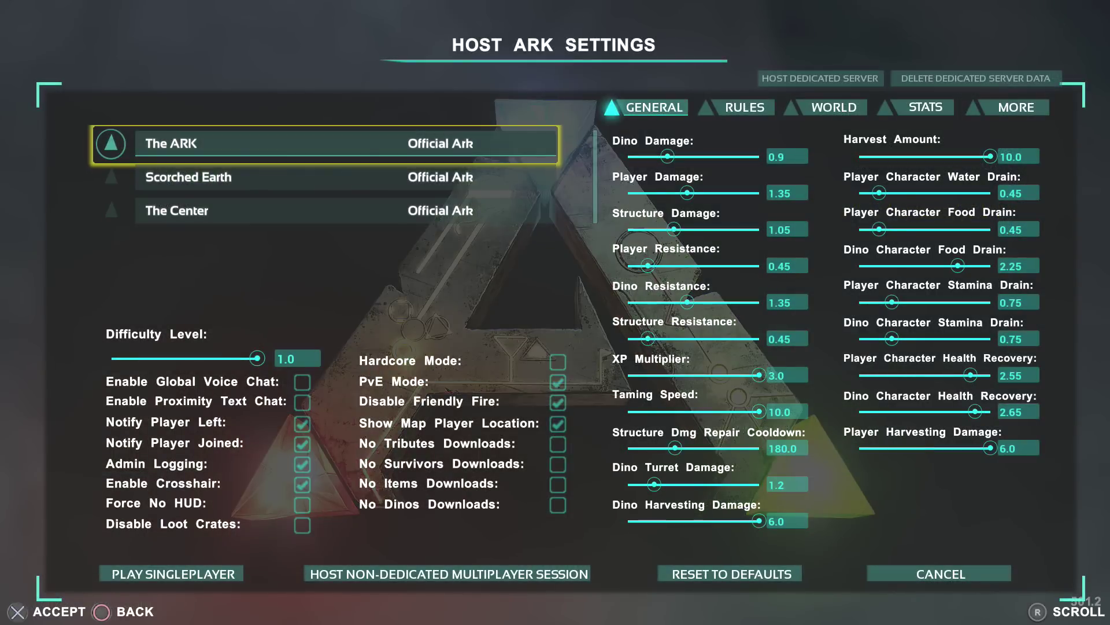
Choose The Center as the map in the Host ARK Settings.
key(Down)
key(Down)
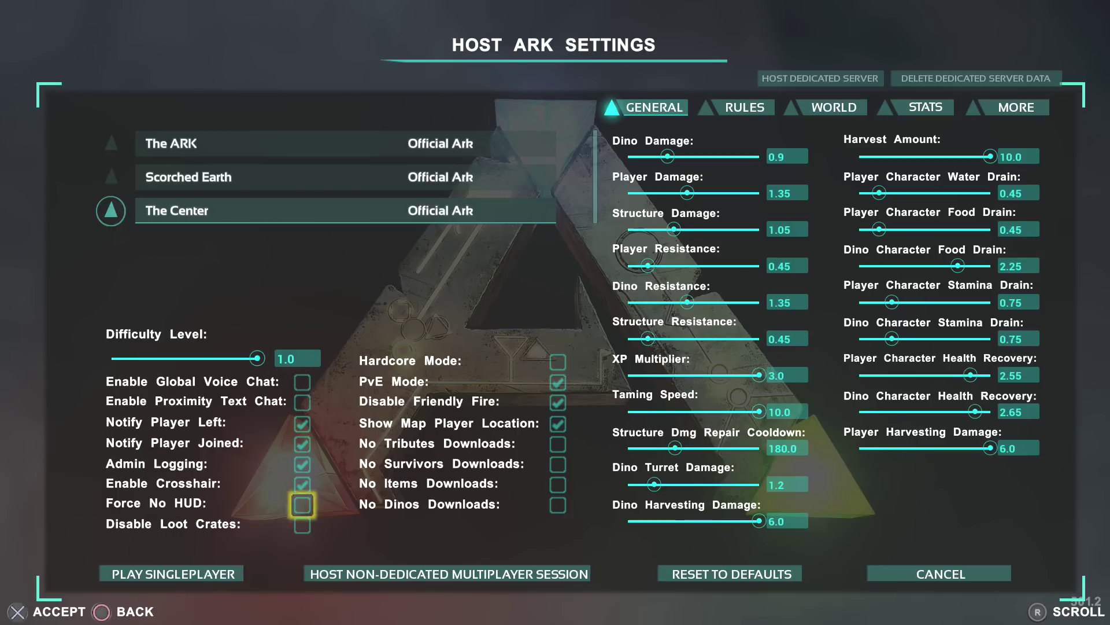
key(Down)
key(Left)
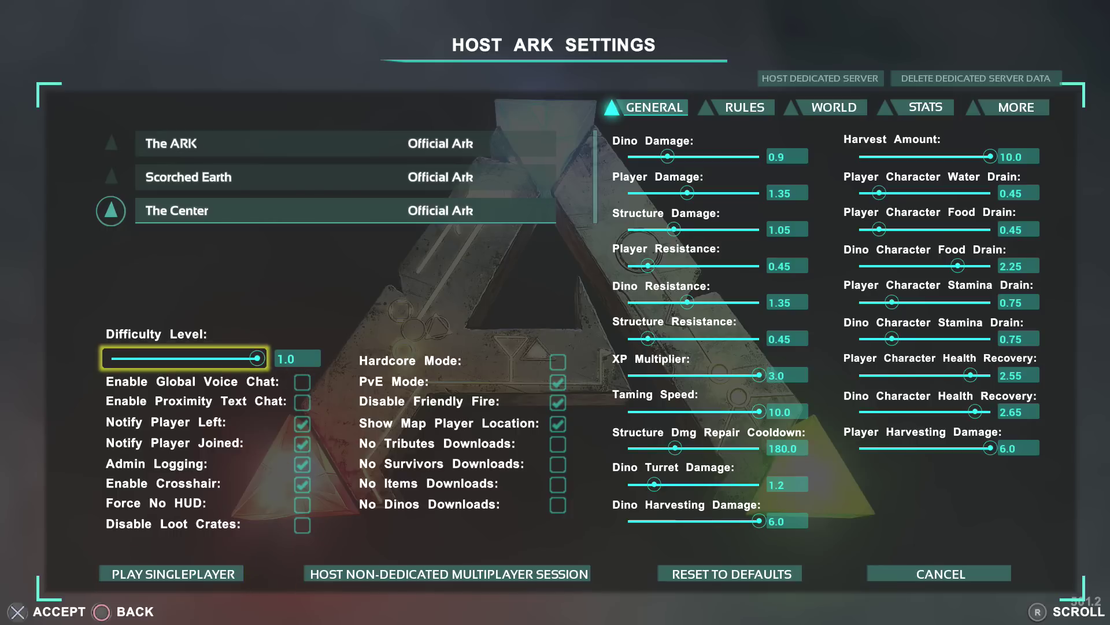